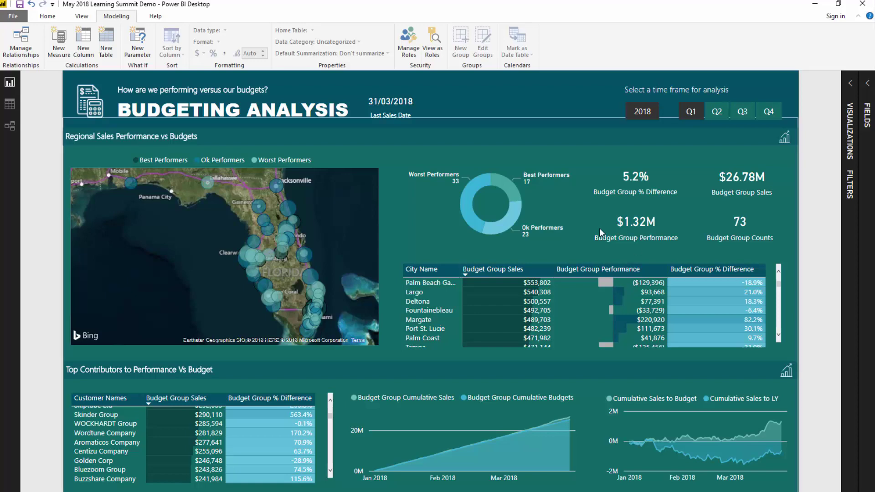
Cross-filter the report by the donut chart's Best, Ok and Worst Performers groups in turn, and clear the selection
{"action": "left_click", "coordinate": [511, 197]}
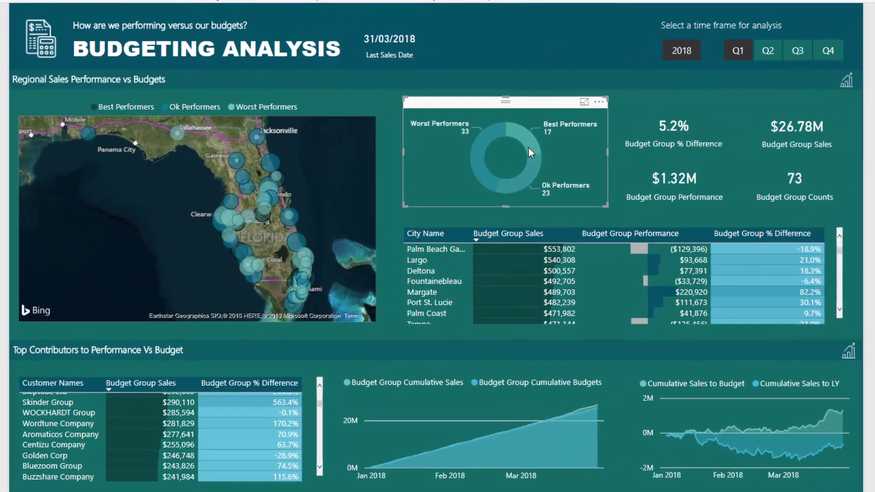
{"action": "left_click", "coordinate": [528, 148]}
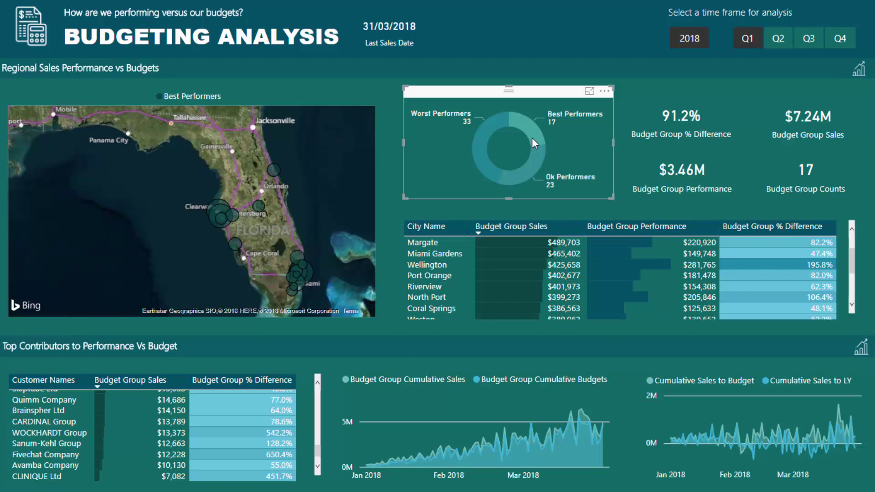
{"action": "left_click", "coordinate": [530, 162]}
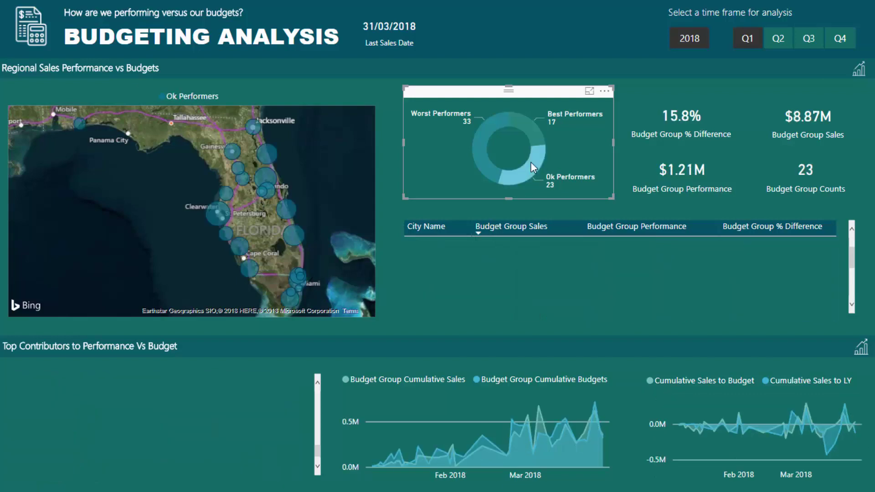
{"action": "left_click", "coordinate": [485, 158]}
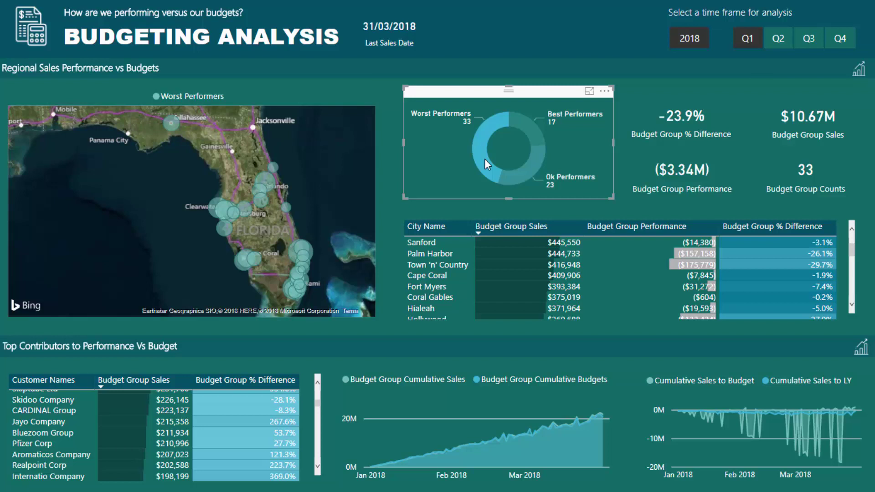
{"action": "left_click", "coordinate": [485, 159]}
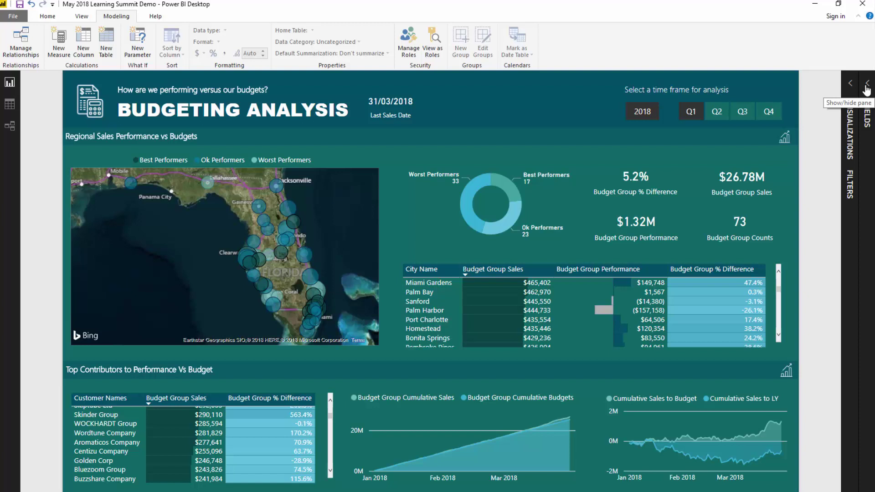
List the measures in Segmentation Patterns and view the Budget Groups table's performance groups with their Min and Max limits
{"action": "left_click", "coordinate": [866, 88]}
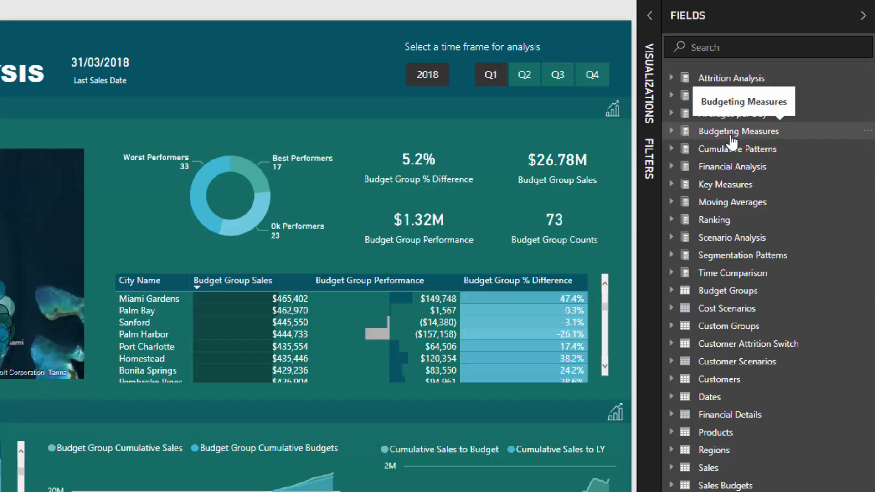
{"action": "left_click", "coordinate": [720, 256]}
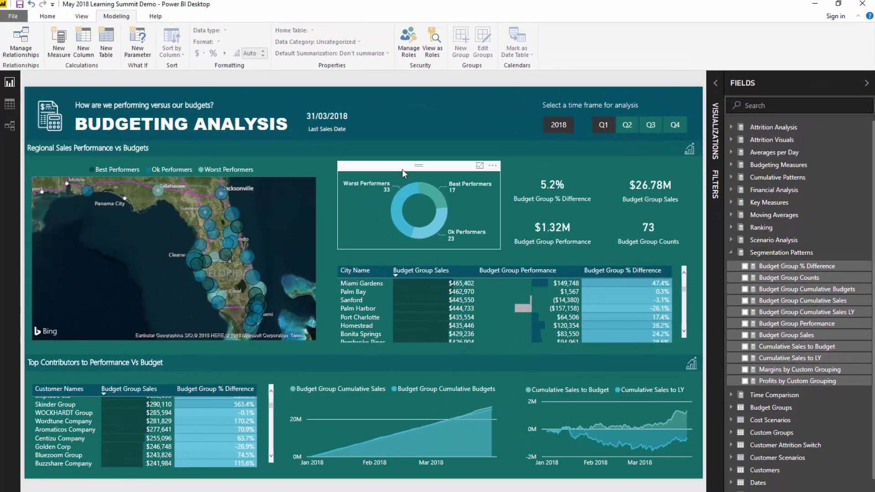
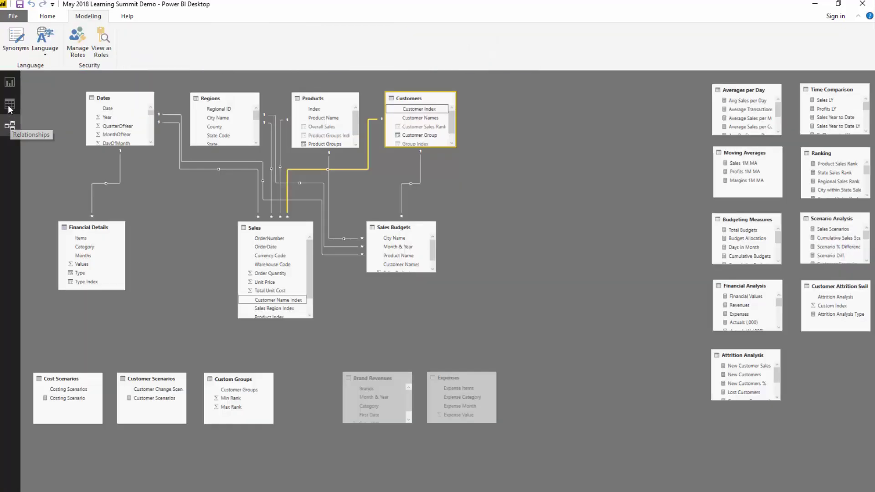
{"action": "left_click", "coordinate": [13, 104]}
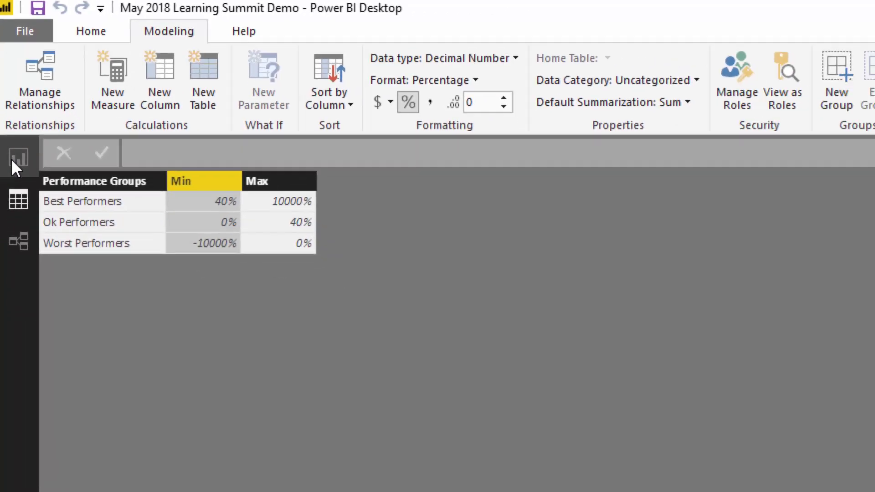
{"action": "left_click", "coordinate": [15, 218]}
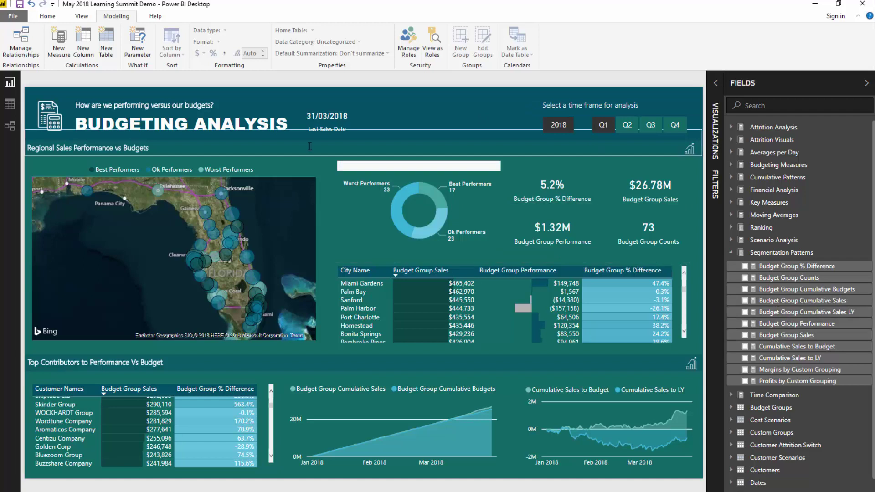
Show the formula of the donut chart's Budget Group Counts measure and examine its COUNTROWS logic and Sales vs Budgets % reference
{"action": "left_click", "coordinate": [444, 173]}
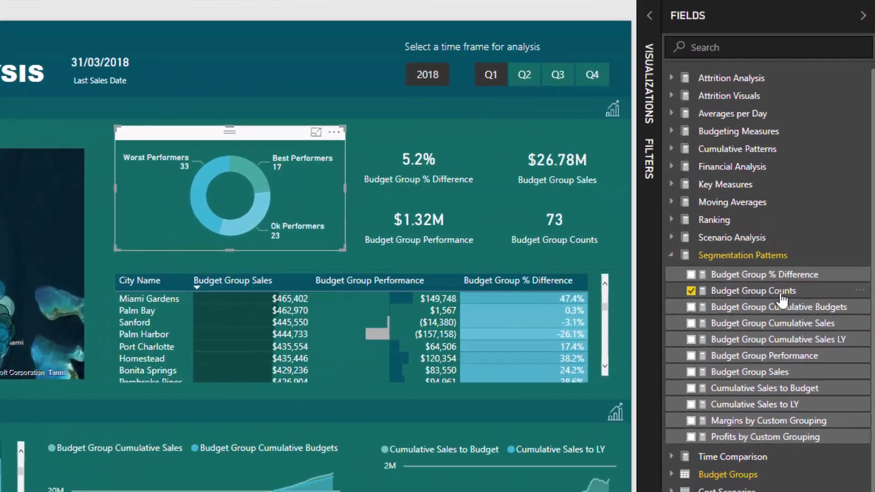
{"action": "left_click", "coordinate": [792, 277]}
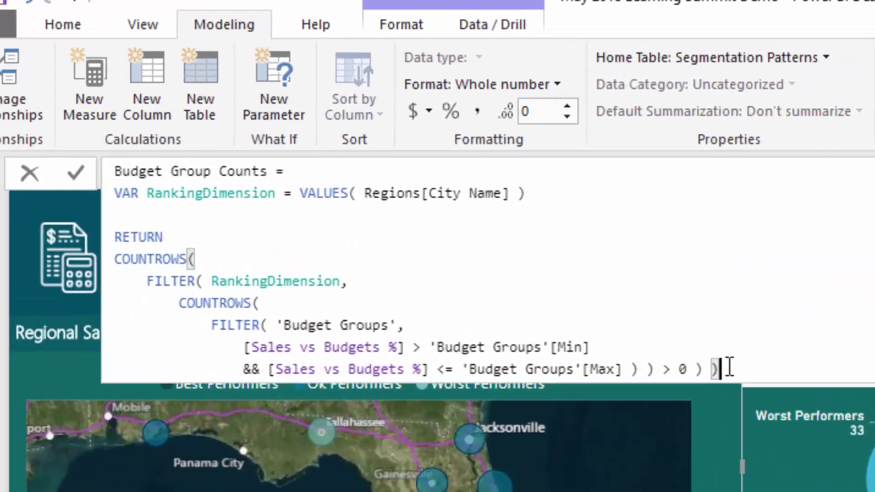
{"action": "left_click_drag", "start_coordinate": [814, 405], "coordinate": [50, 298]}
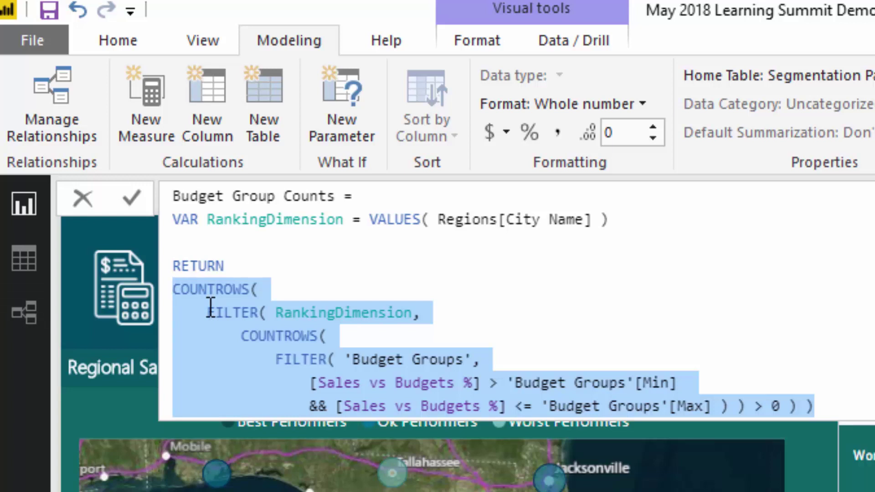
{"action": "left_click_drag", "start_coordinate": [480, 382], "coordinate": [312, 382]}
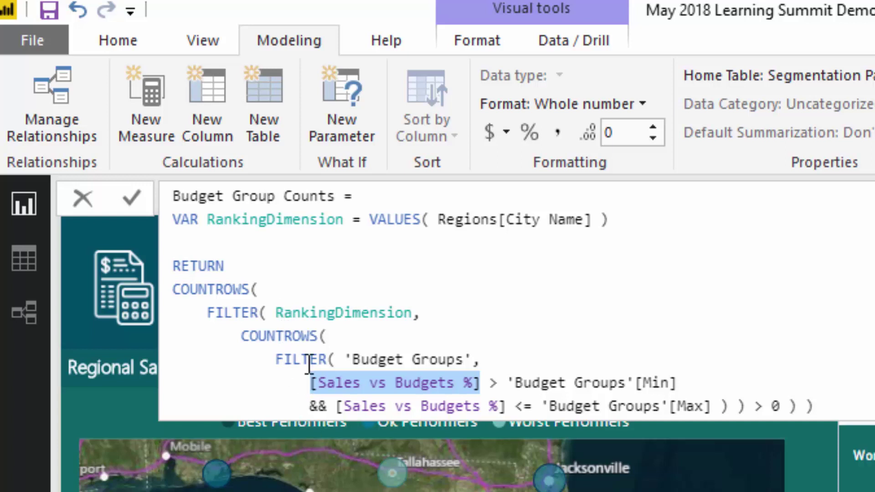
{"action": "left_click", "coordinate": [489, 383]}
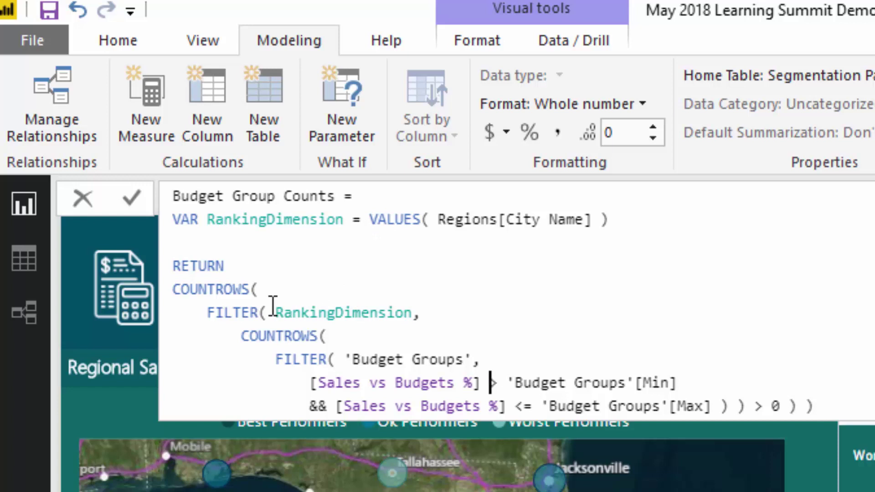
Examine how the formula's RankingDimension variable of city names is filtered against the Min and Max limits in Budget Groups
{"action": "left_click_drag", "start_coordinate": [370, 220], "coordinate": [652, 214]}
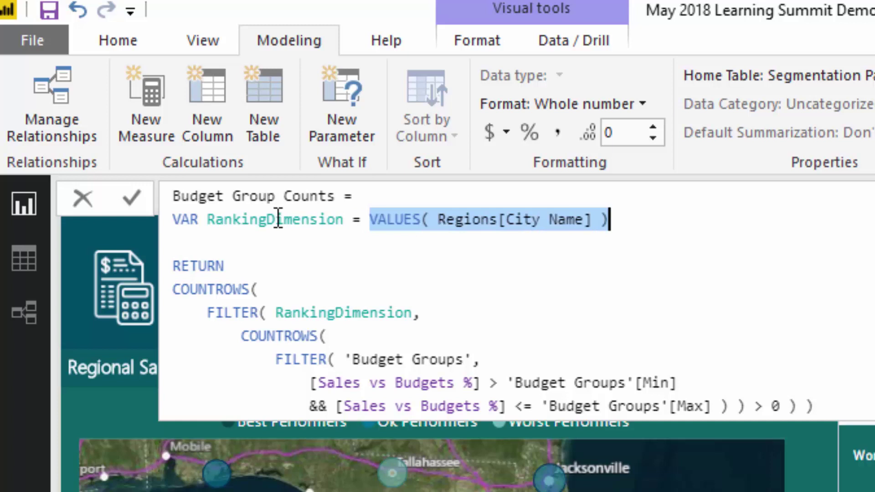
{"action": "left_click", "coordinate": [372, 220]}
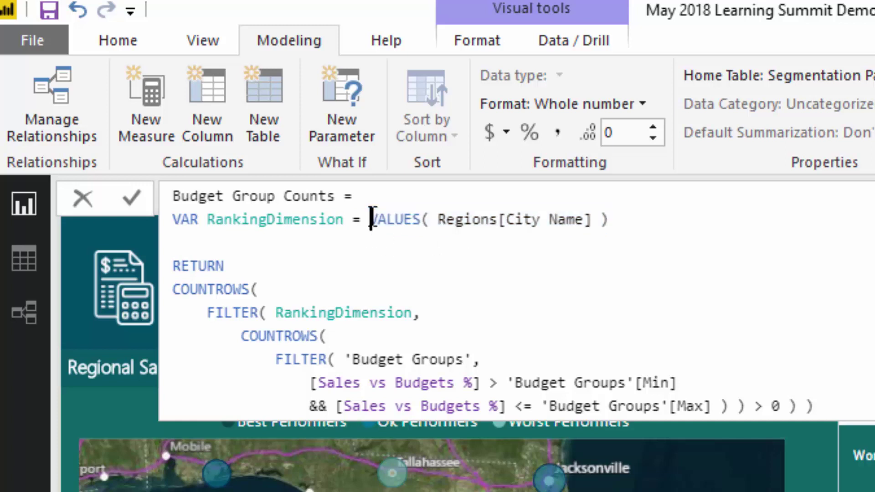
{"action": "left_click_drag", "start_coordinate": [372, 220], "coordinate": [610, 224]}
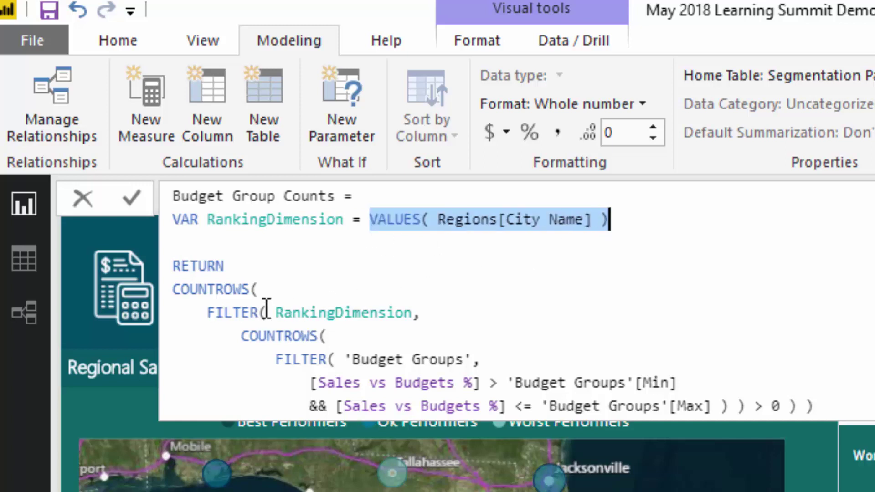
{"action": "left_click_drag", "start_coordinate": [275, 312], "coordinate": [412, 312]}
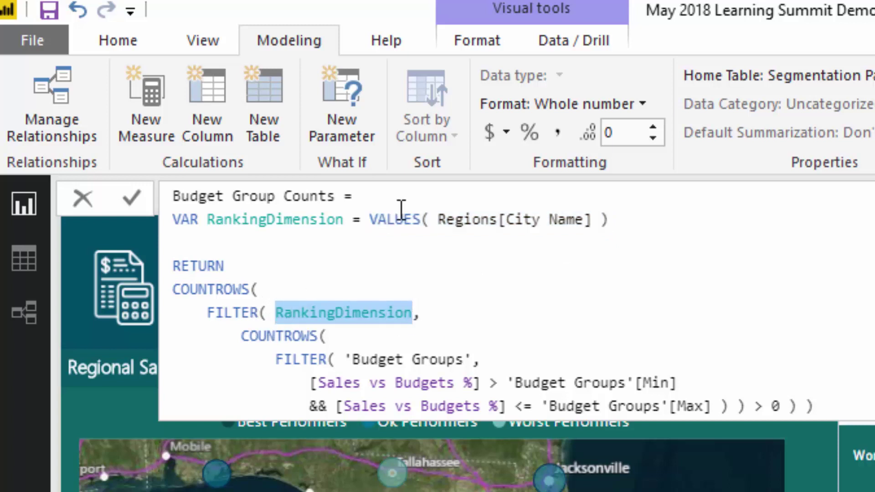
{"action": "left_click_drag", "start_coordinate": [311, 382], "coordinate": [359, 382]}
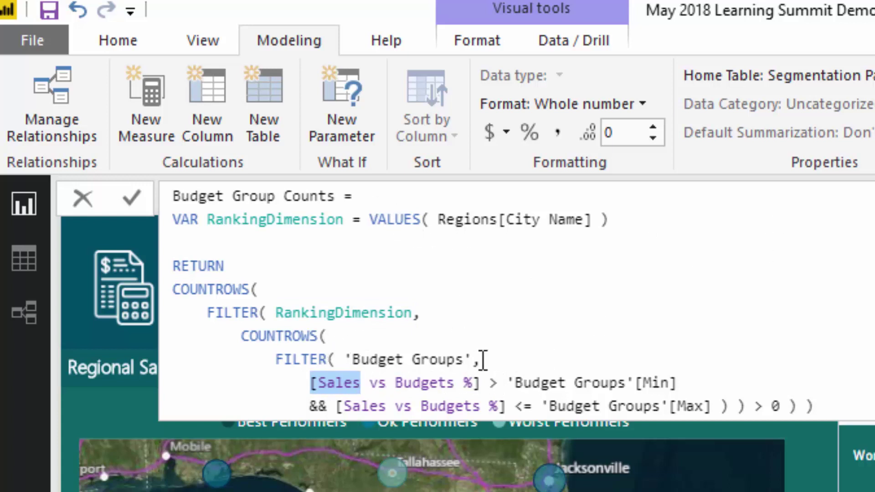
{"action": "left_click_drag", "start_coordinate": [506, 382], "coordinate": [674, 384]}
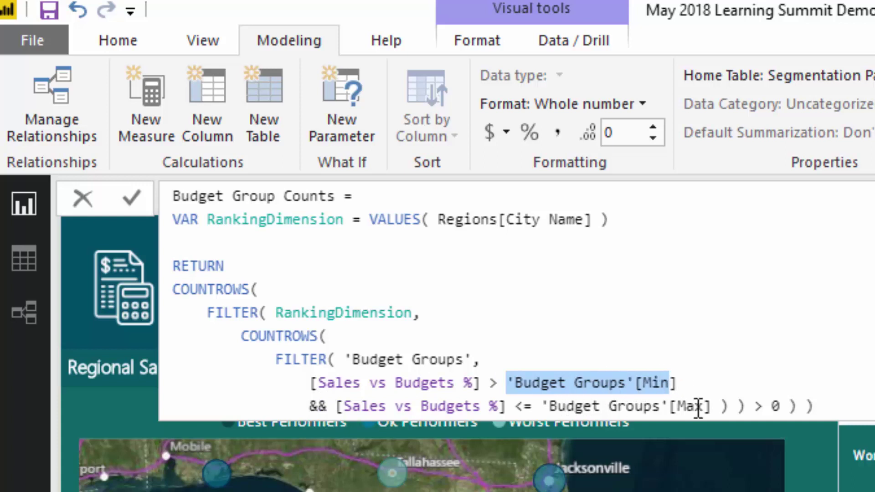
{"action": "left_click_drag", "start_coordinate": [276, 359], "coordinate": [485, 352]}
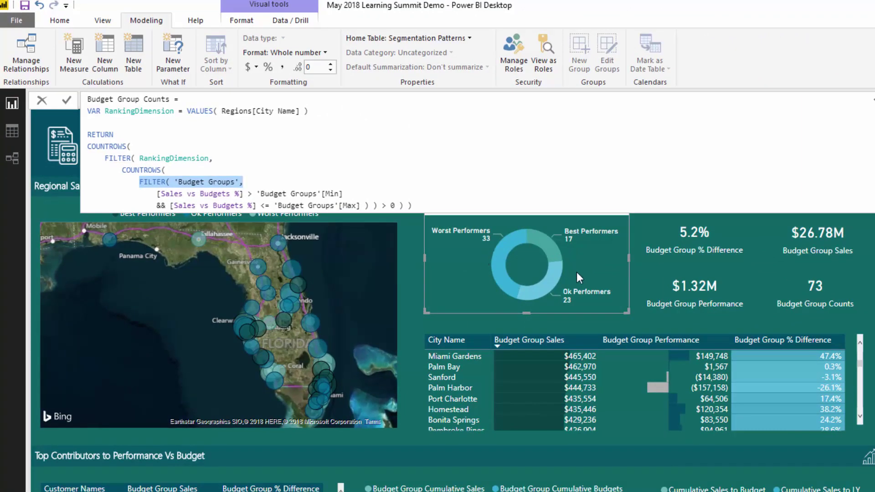
Examine the outer COUNTROWS of Budget Group Counts and the nested FILTER block it counts
{"action": "left_click_drag", "start_coordinate": [131, 146], "coordinate": [87, 146]}
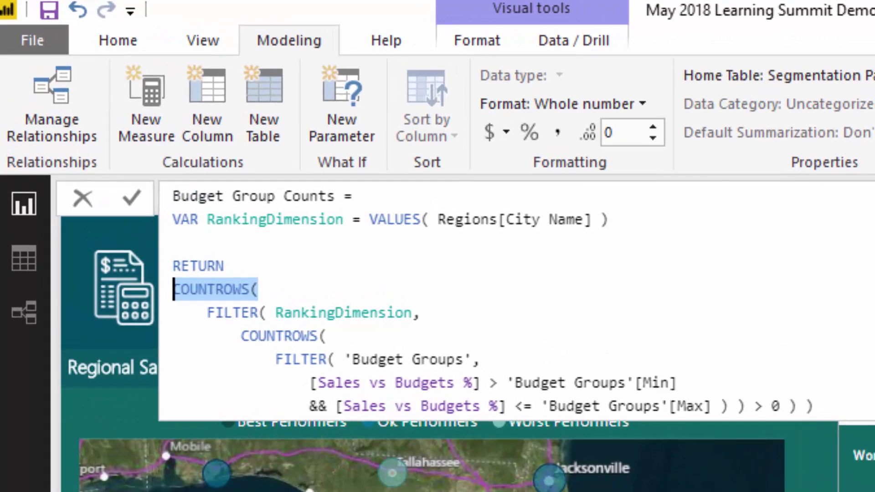
{"action": "left_click", "coordinate": [853, 410]}
{"action": "key", "text": "shift+Up"}
{"action": "key", "text": "shift+Up"}
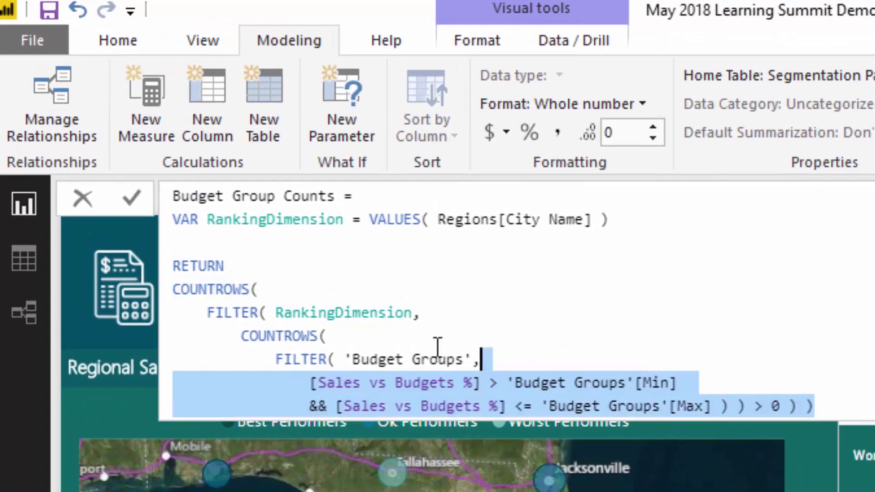
{"action": "left_click_drag", "start_coordinate": [437, 346], "coordinate": [159, 328]}
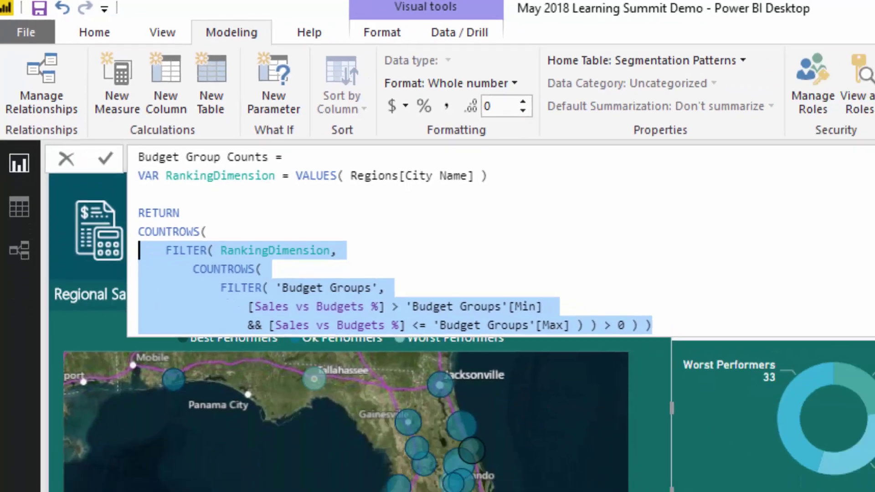
Show the Budget Group Sales formula, compare its CALCULATE of Total Sales with the nested FILTER block, and collapse the formula
{"action": "left_click", "coordinate": [774, 335]}
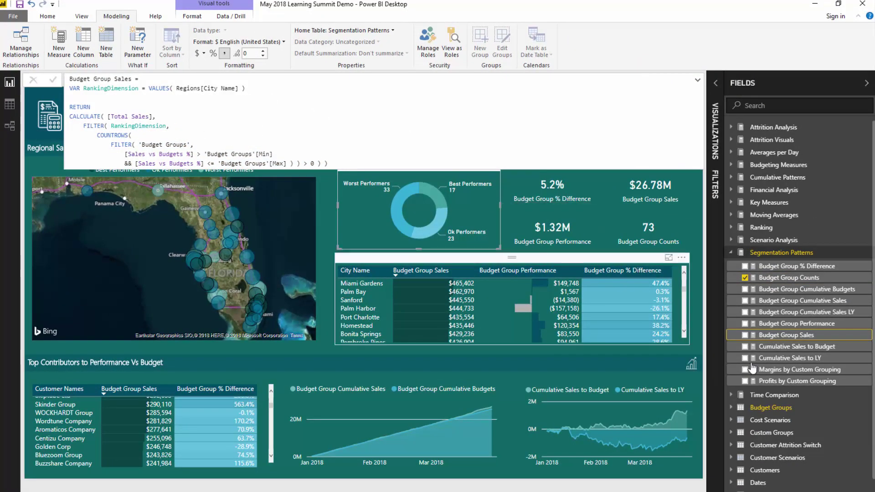
{"action": "left_click_drag", "start_coordinate": [351, 164], "coordinate": [149, 144]}
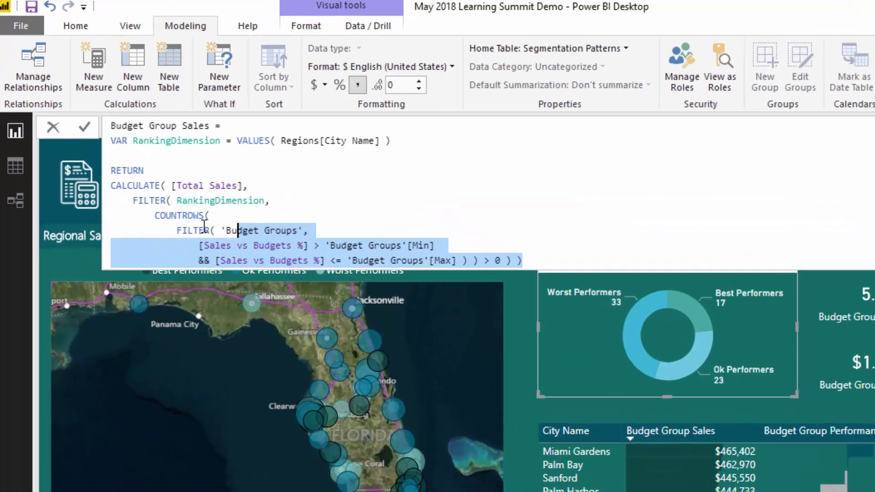
{"action": "left_click_drag", "start_coordinate": [205, 226], "coordinate": [155, 214]}
{"action": "left_click_drag", "start_coordinate": [253, 186], "coordinate": [112, 186]}
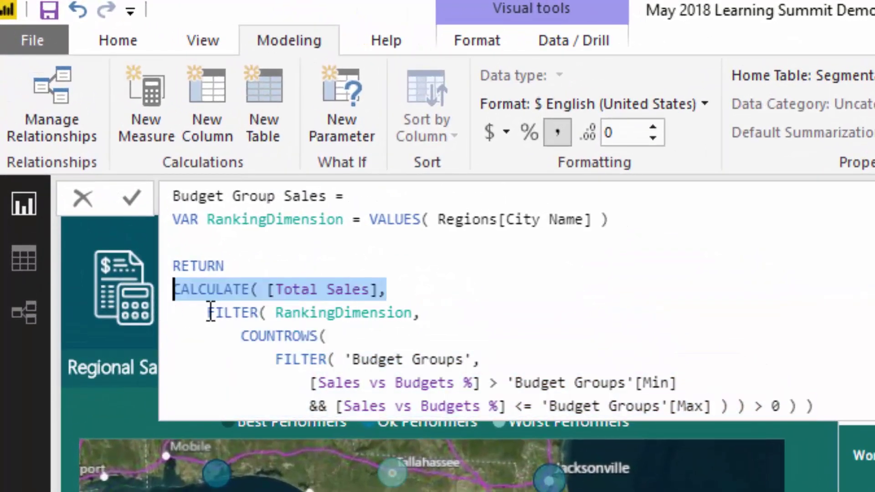
{"action": "left_click_drag", "start_coordinate": [201, 312], "coordinate": [872, 405]}
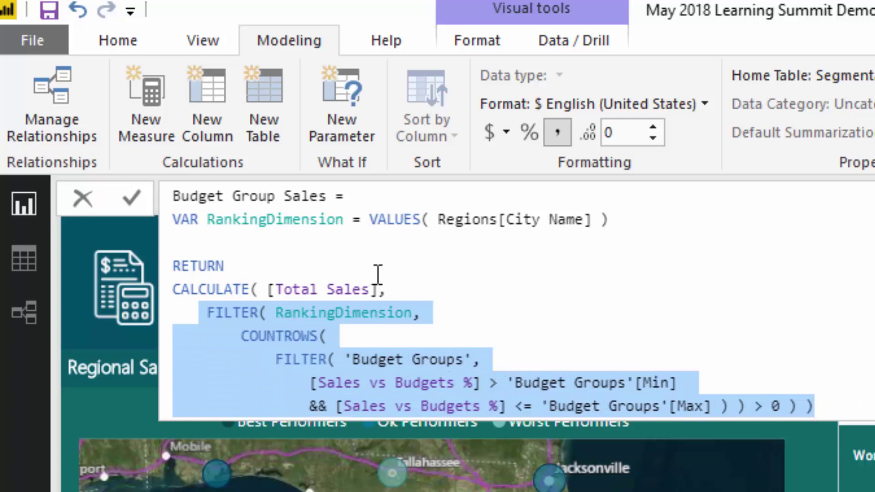
{"action": "left_click_drag", "start_coordinate": [404, 289], "coordinate": [174, 287]}
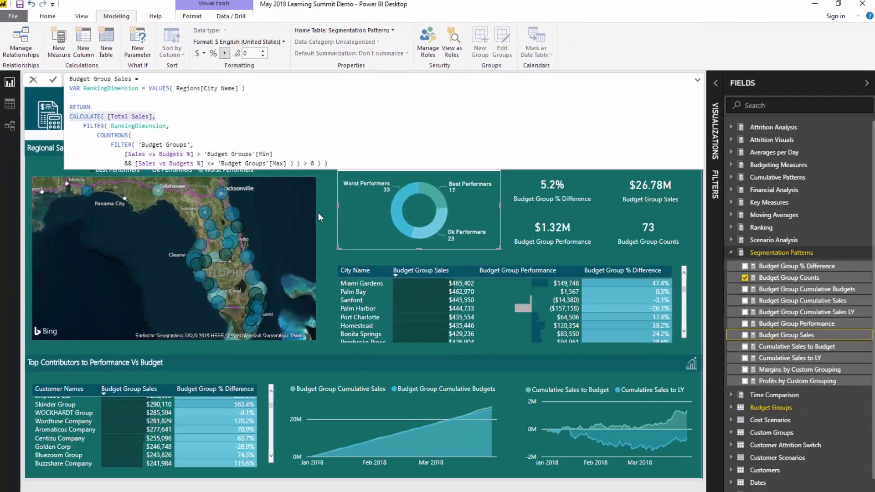
{"action": "left_click", "coordinate": [697, 80]}
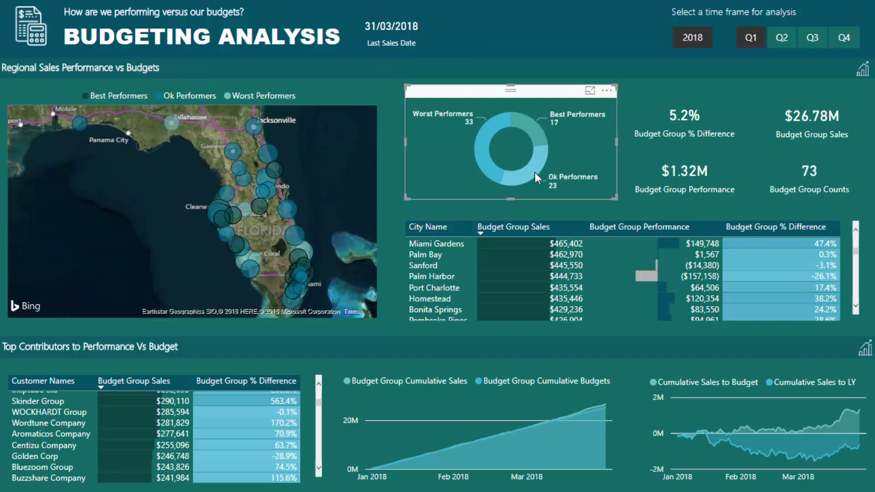
Filter the report to Best Performers and inspect their locations in southern Florida on the enlarged map
{"action": "left_click", "coordinate": [533, 128]}
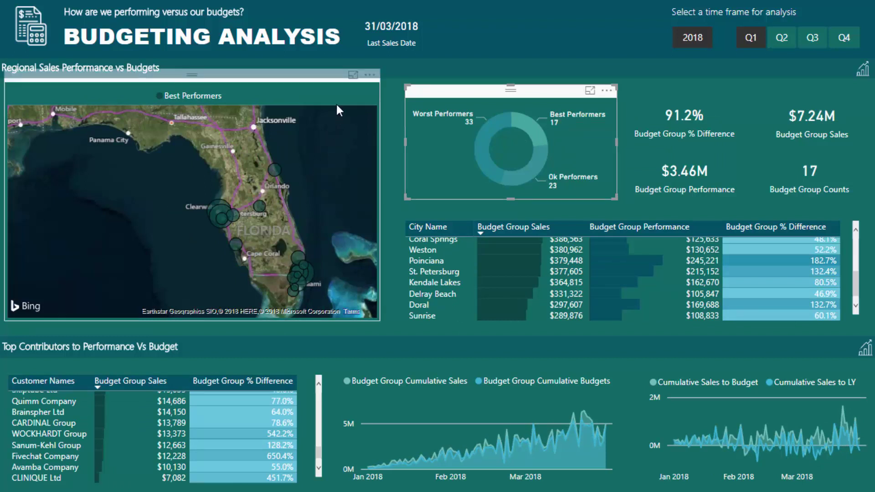
{"action": "left_click", "coordinate": [353, 74]}
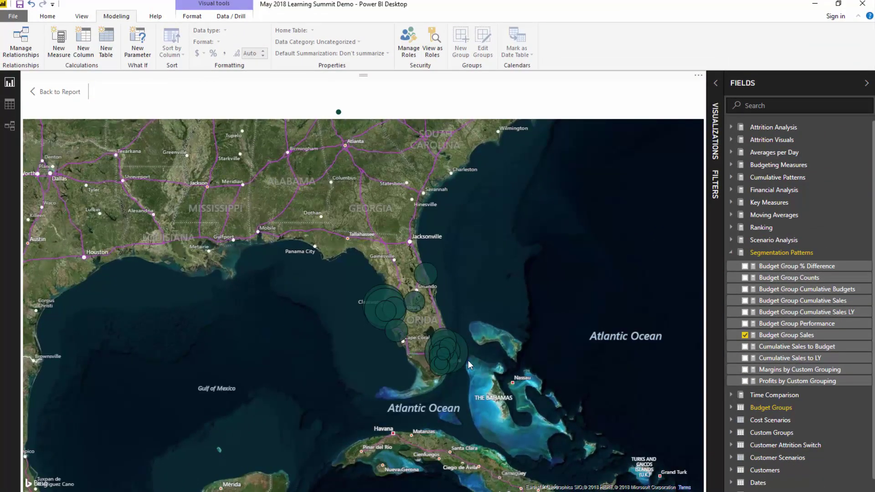
{"action": "scroll", "coordinate": [501, 356], "scroll_direction": "up", "scroll_amount": 2}
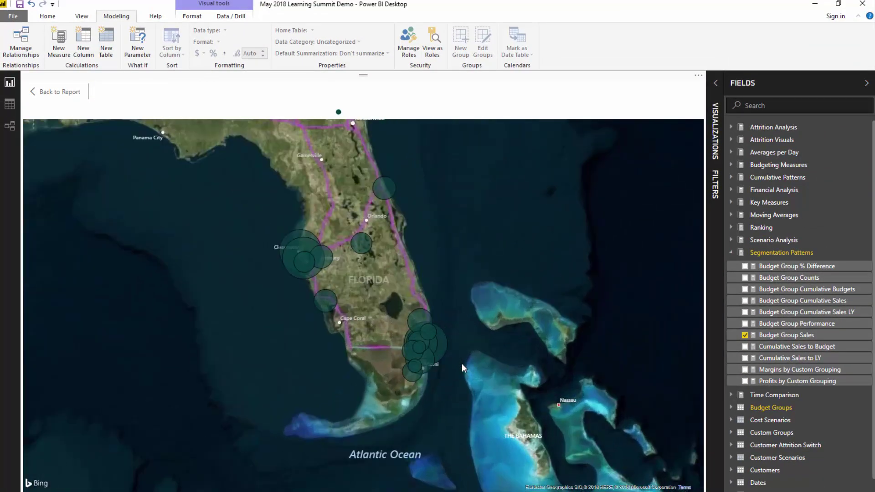
{"action": "scroll", "coordinate": [460, 362], "scroll_direction": "up", "scroll_amount": 3}
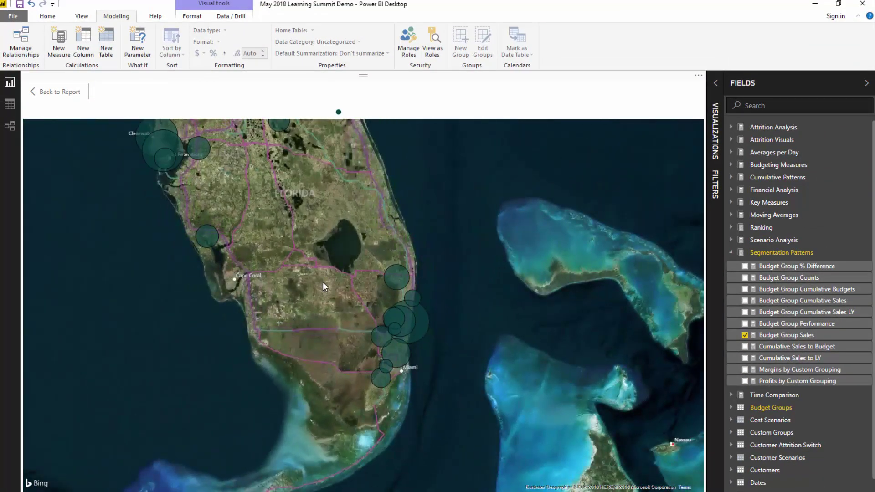
Return from the enlarged map to the full report and toggle the Worst Performers filter on and off
{"action": "left_click", "coordinate": [52, 92]}
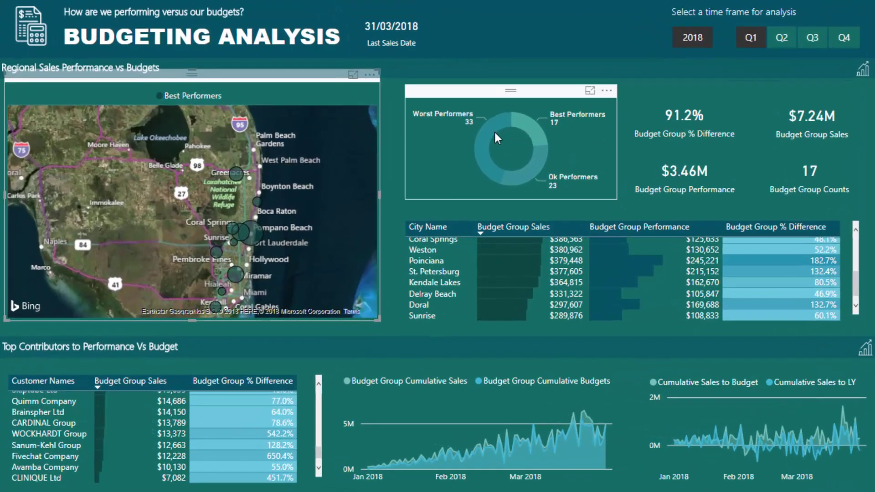
{"action": "left_click", "coordinate": [494, 132]}
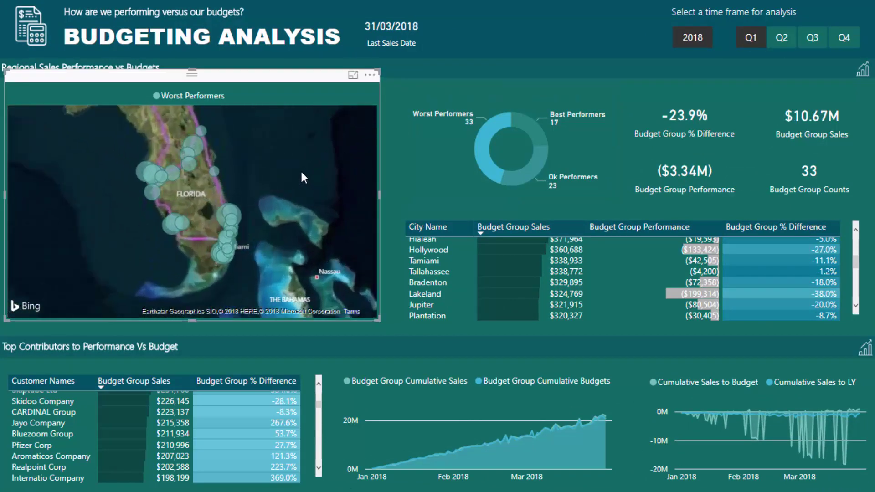
{"action": "left_click", "coordinate": [496, 129]}
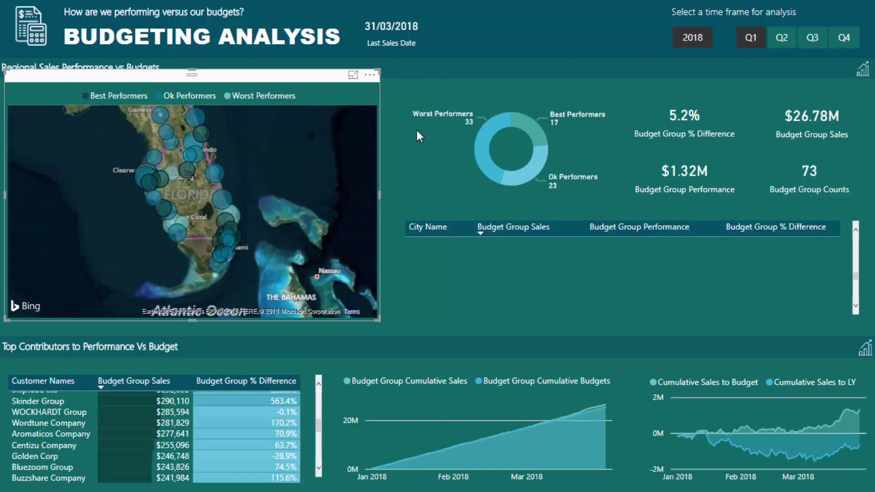
{"action": "left_click", "coordinate": [494, 132]}
{"action": "left_click_drag", "start_coordinate": [481, 102], "coordinate": [477, 102]}
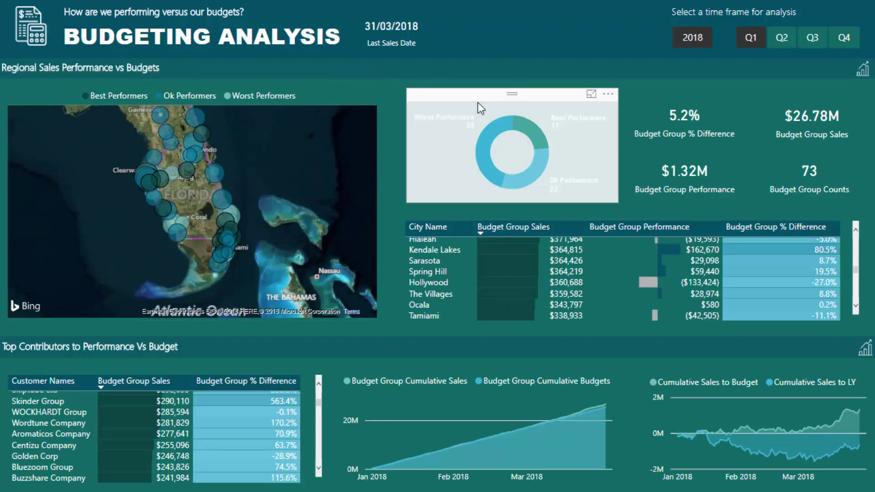
{"action": "left_click", "coordinate": [489, 135]}
{"action": "left_click", "coordinate": [491, 134]}
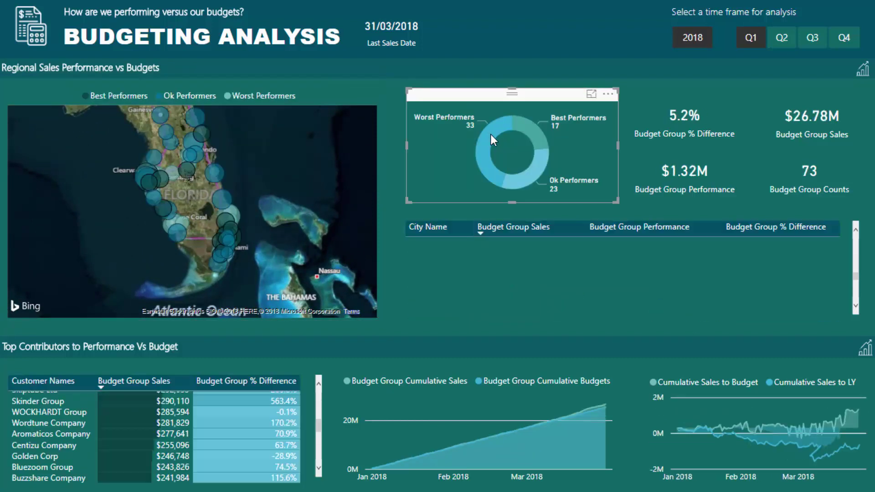
Reframe the map to show all of Florida and compare the city locations of Best, Ok and Worst Performers
{"action": "scroll", "coordinate": [300, 179], "scroll_direction": "down", "scroll_amount": 3}
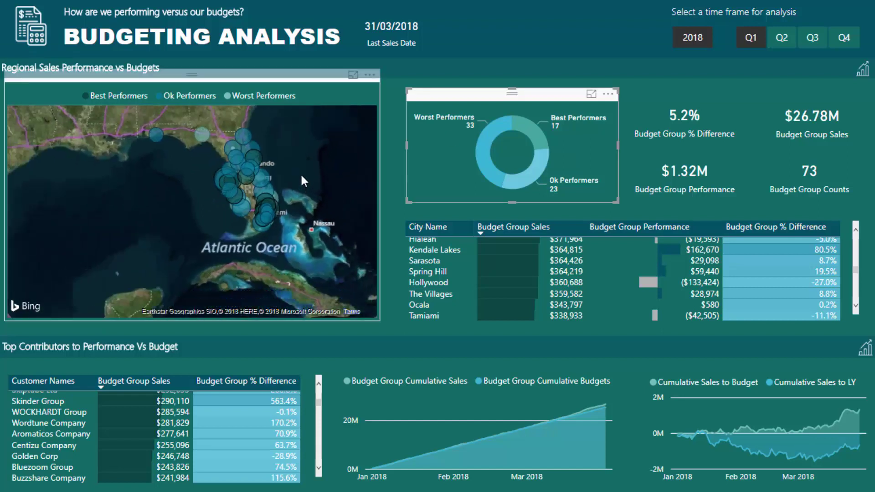
{"action": "left_click", "coordinate": [319, 174]}
{"action": "scroll", "coordinate": [274, 176], "scroll_direction": "up", "scroll_amount": 3}
{"action": "left_click_drag", "start_coordinate": [265, 176], "coordinate": [355, 178]}
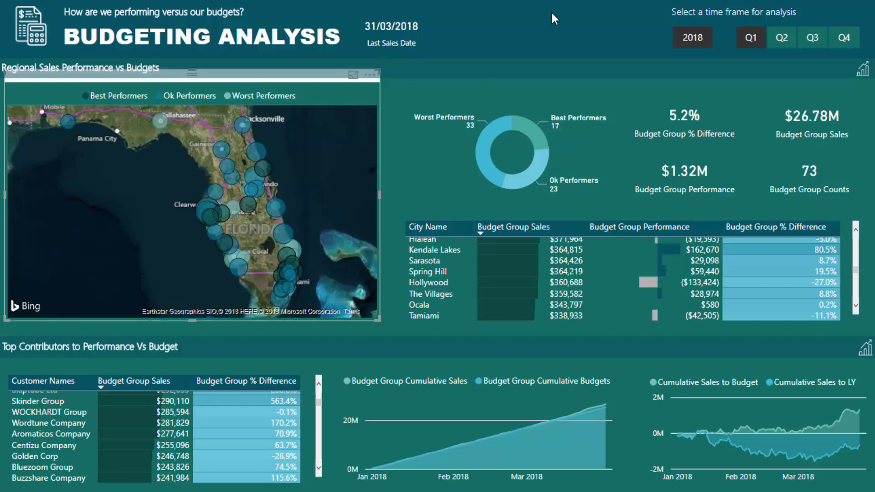
{"action": "left_click", "coordinate": [537, 138]}
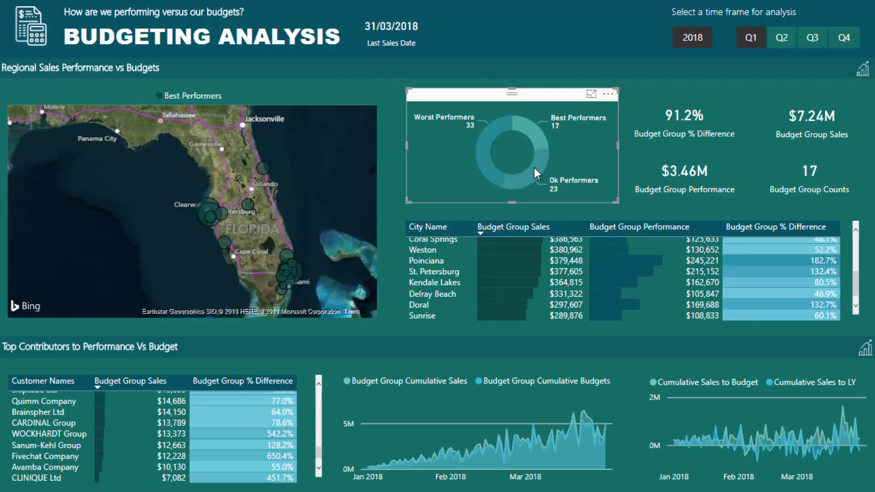
{"action": "left_click", "coordinate": [533, 167]}
{"action": "left_click", "coordinate": [484, 149]}
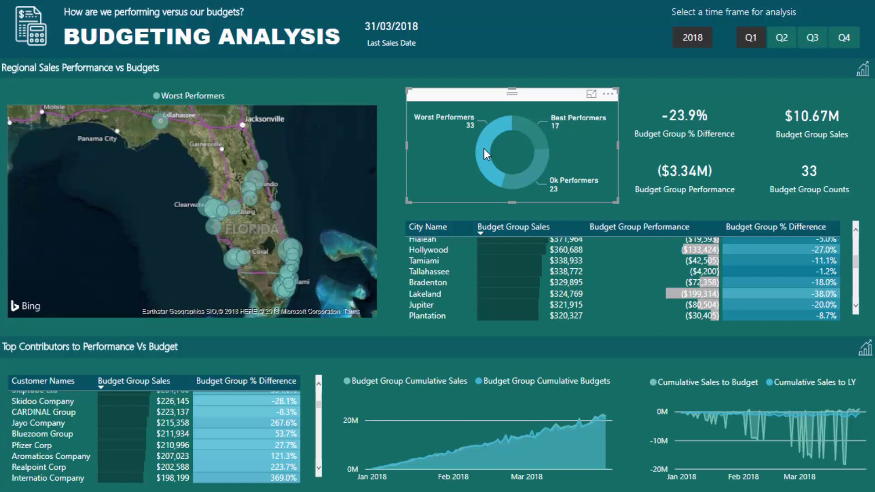
{"action": "left_click", "coordinate": [484, 149]}
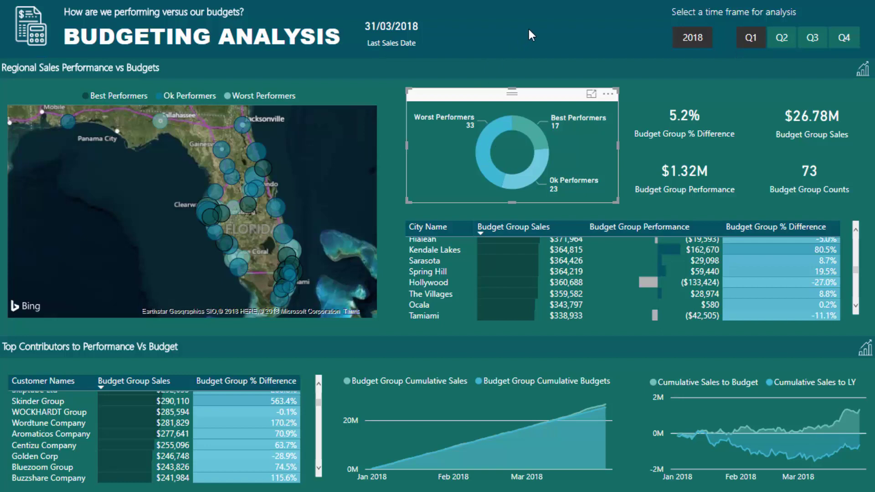
Filter the whole report by Best, Ok and Worst Performers in turn, and clear the group filter
{"action": "left_click", "coordinate": [527, 125]}
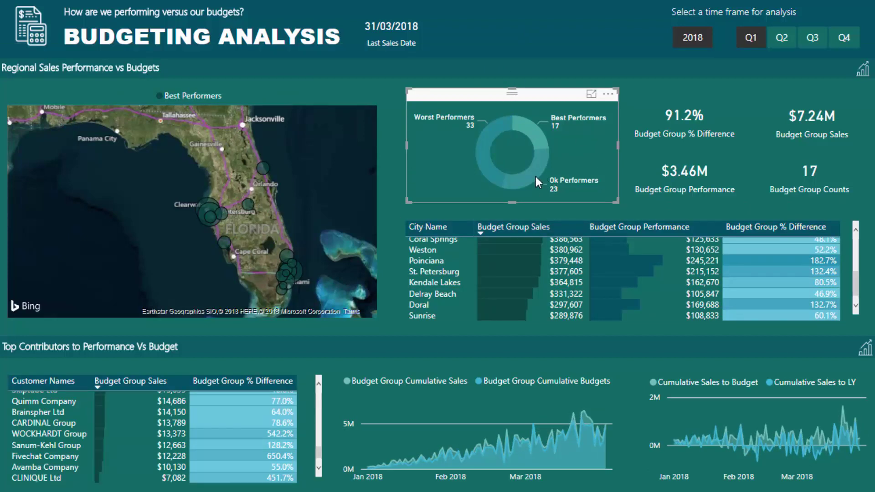
{"action": "left_click", "coordinate": [534, 176]}
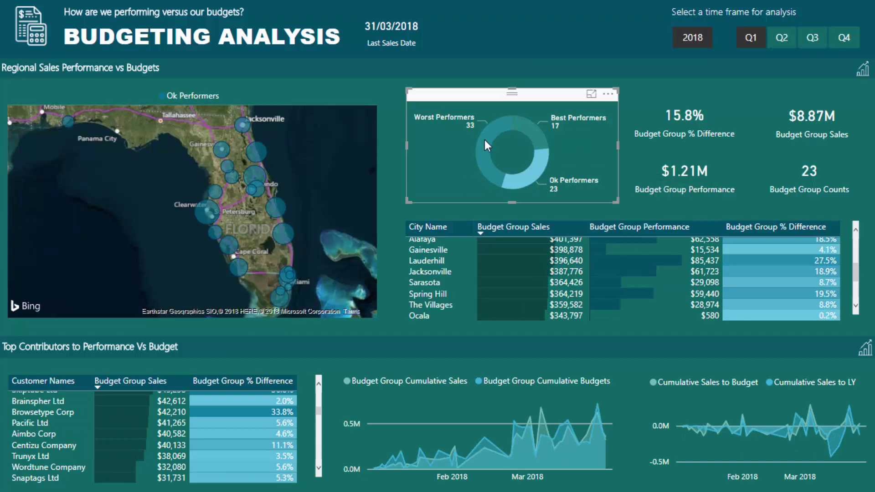
{"action": "left_click", "coordinate": [484, 140]}
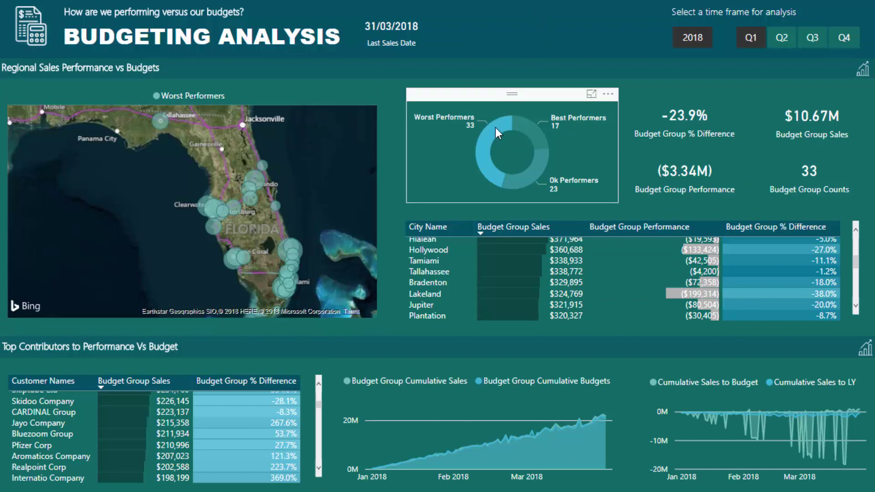
{"action": "left_click", "coordinate": [476, 98]}
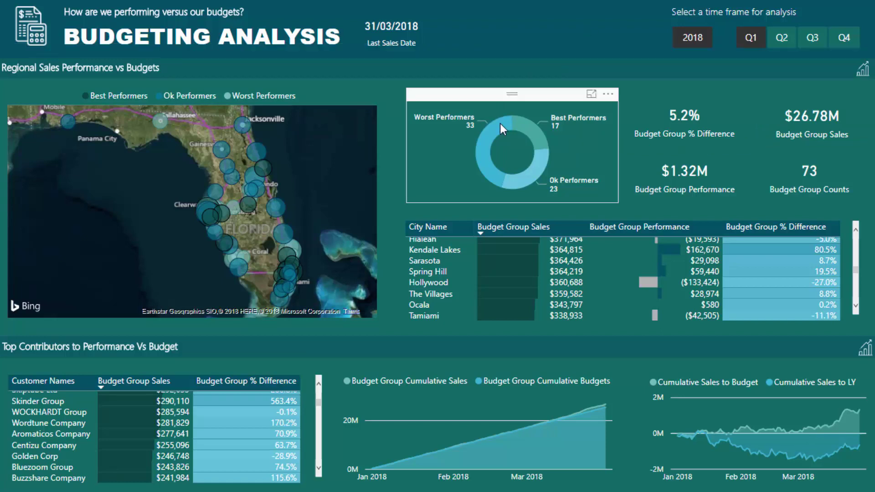
{"action": "mouse_move", "coordinate": [523, 129]}
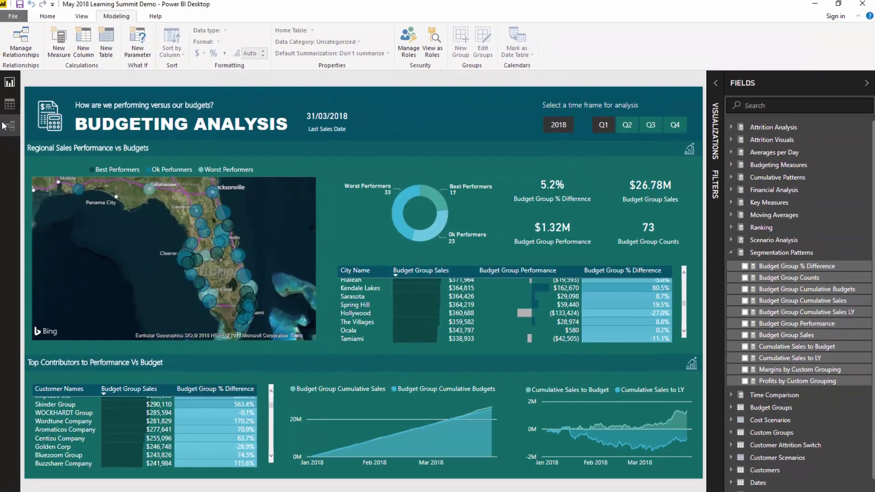
In the relationship model, move the Budget Groups table beneath Cost Scenarios beside the other supporting tables
{"action": "left_click", "coordinate": [4, 125]}
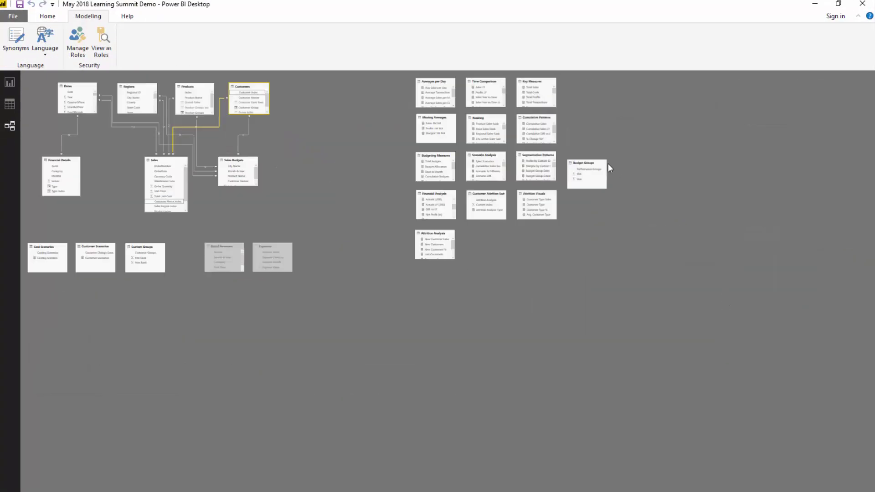
{"action": "left_click_drag", "start_coordinate": [583, 166], "coordinate": [314, 251]}
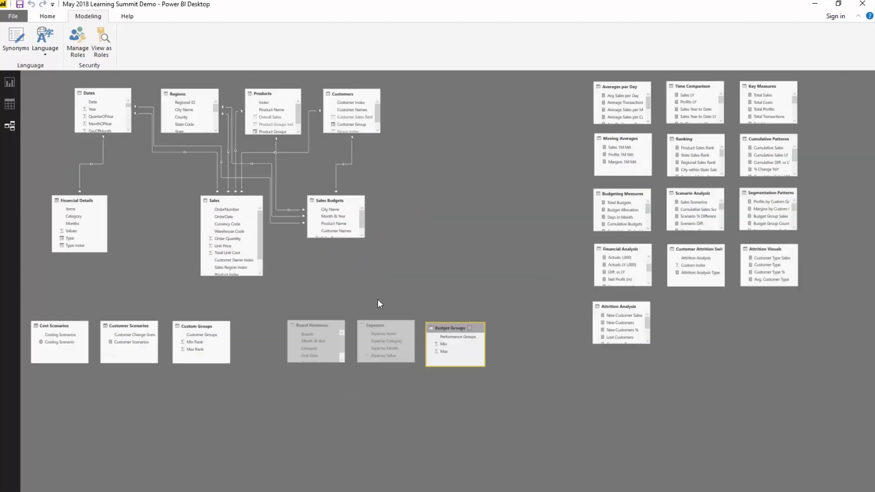
{"action": "left_click_drag", "start_coordinate": [449, 329], "coordinate": [25, 379]}
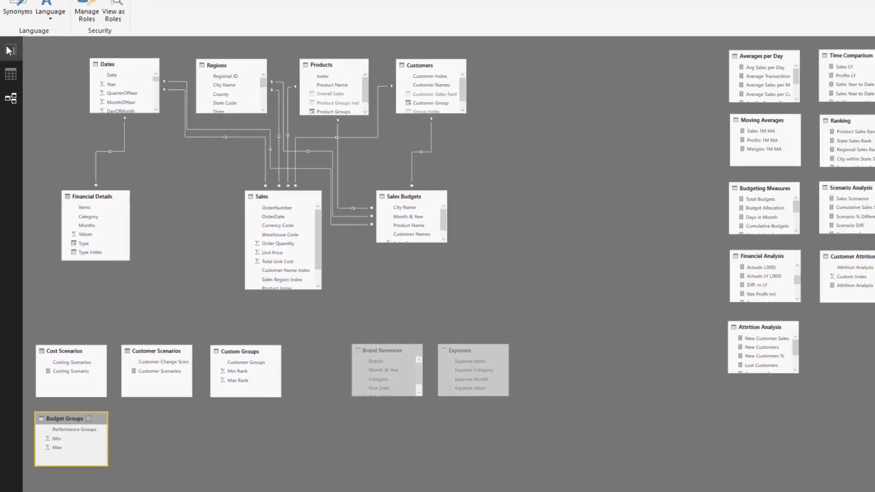
Return to the report, show the Budget Group Sales formula and highlight the Total Sales measure inside its CALCULATE
{"action": "left_click", "coordinate": [9, 51]}
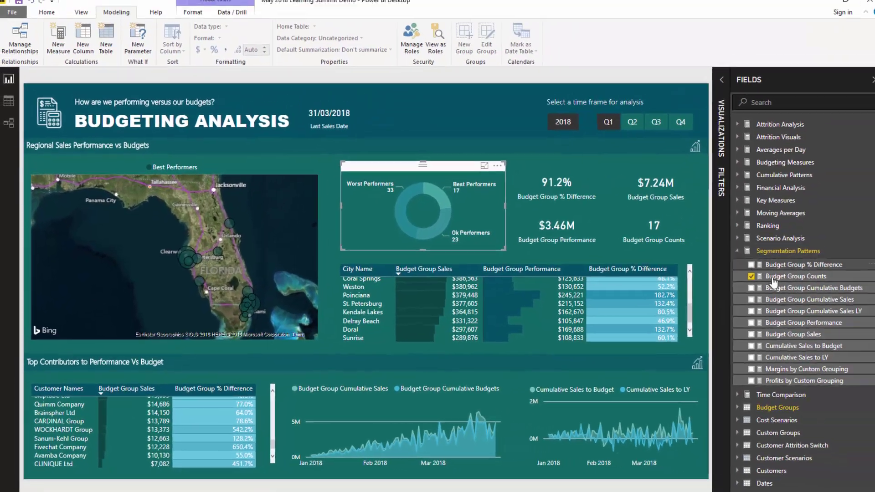
{"action": "left_click", "coordinate": [756, 335]}
{"action": "left_click_drag", "start_coordinate": [371, 166], "coordinate": [135, 116]}
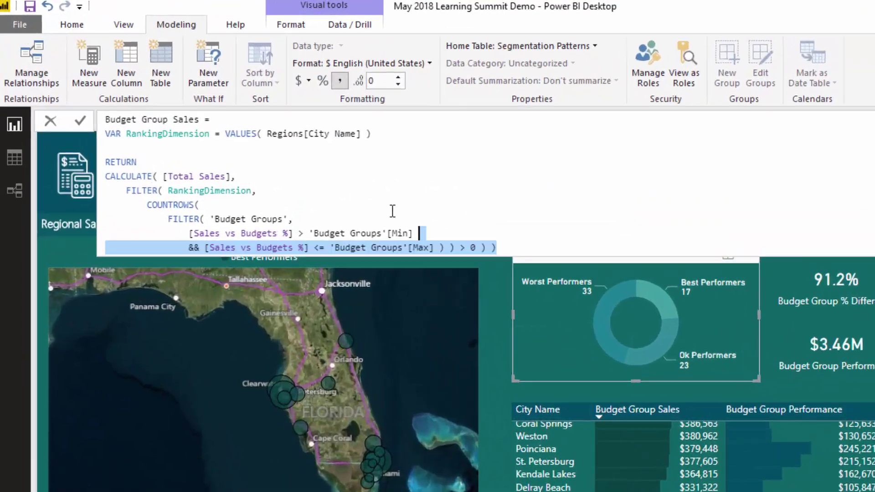
{"action": "left_click_drag", "start_coordinate": [196, 246], "coordinate": [237, 250]}
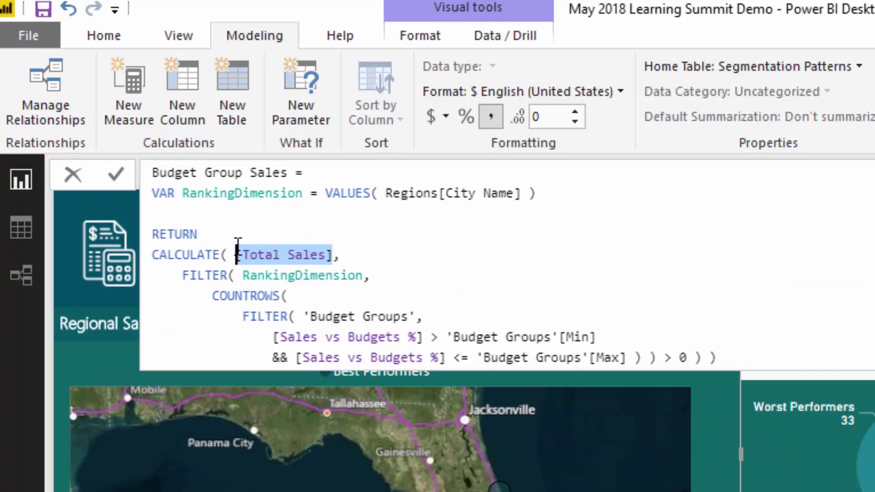
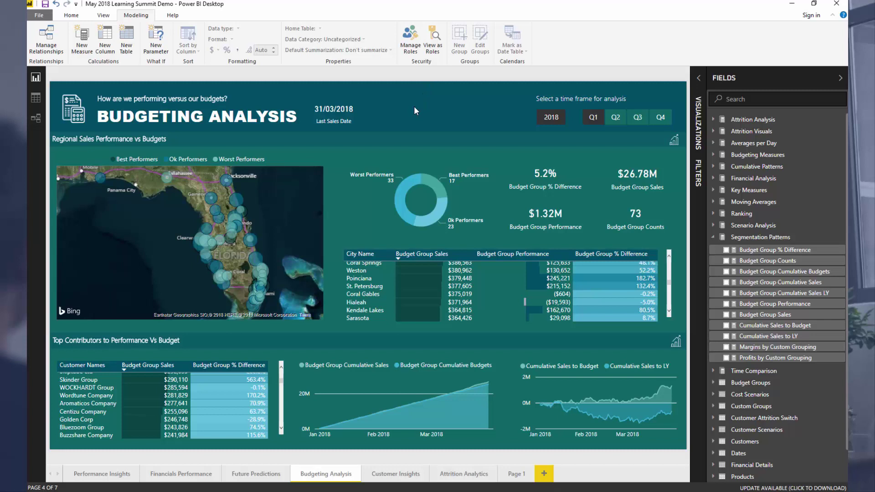
Collapse the Segmentation Patterns measures in the data view and examine the Month & Year column of Sales Budgets
{"action": "left_click", "coordinate": [36, 98]}
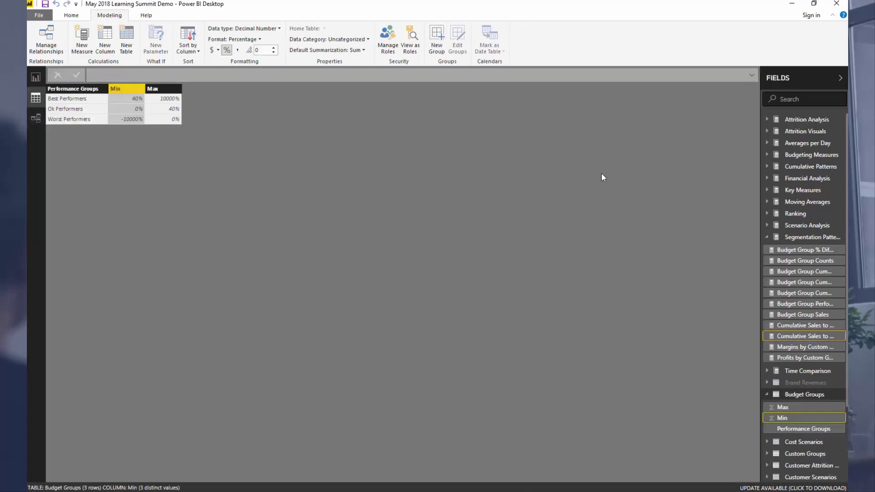
{"action": "left_click", "coordinate": [767, 238]}
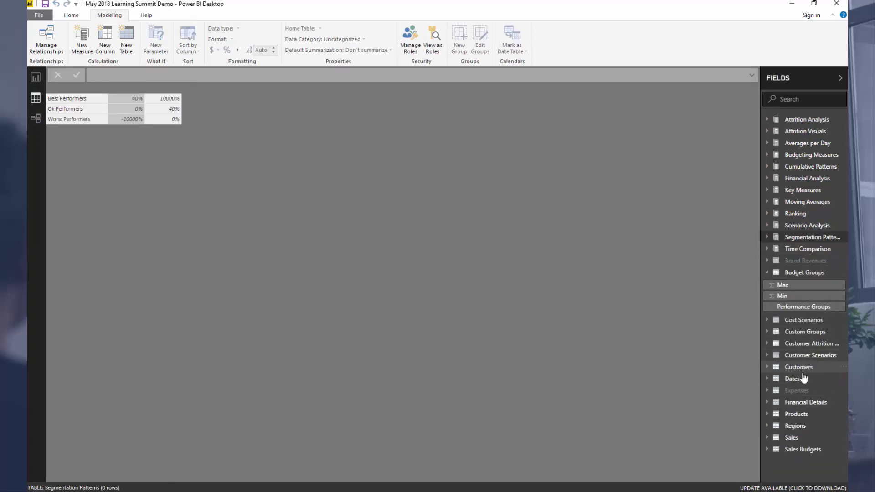
{"action": "left_click", "coordinate": [796, 448]}
{"action": "left_click", "coordinate": [128, 89]}
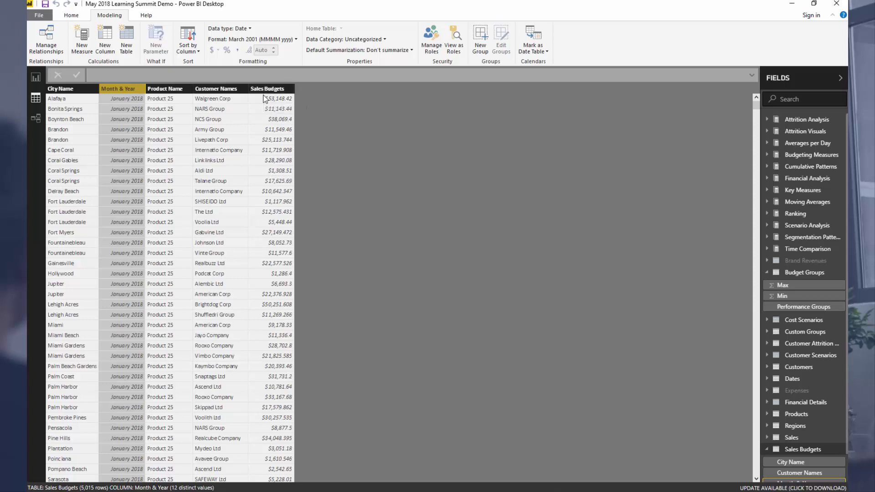
Return to the report, filter it by Jacksonville and Palm Coast on the map in turn, and clear the city filter
{"action": "left_click", "coordinate": [35, 78]}
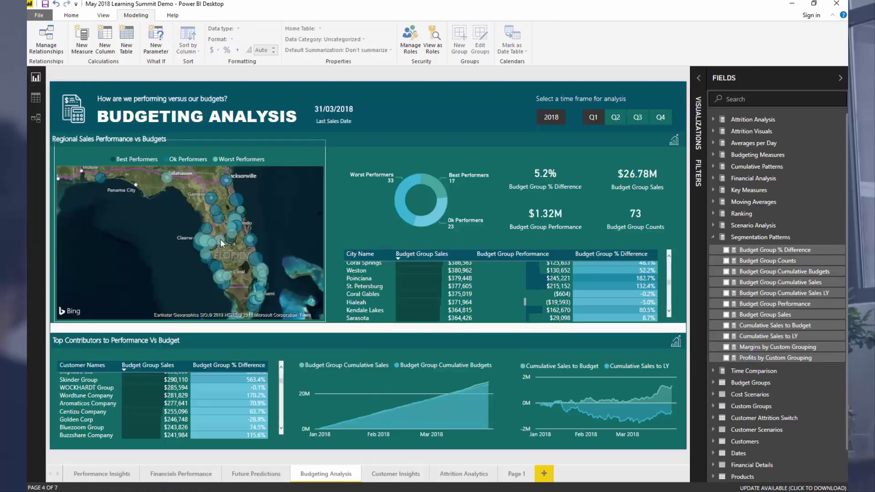
{"action": "left_click", "coordinate": [228, 179]}
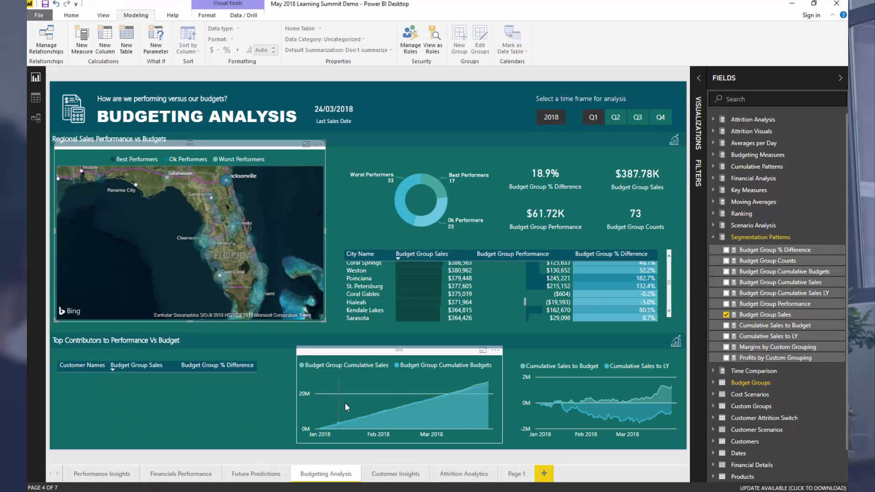
{"action": "left_click", "coordinate": [236, 199]}
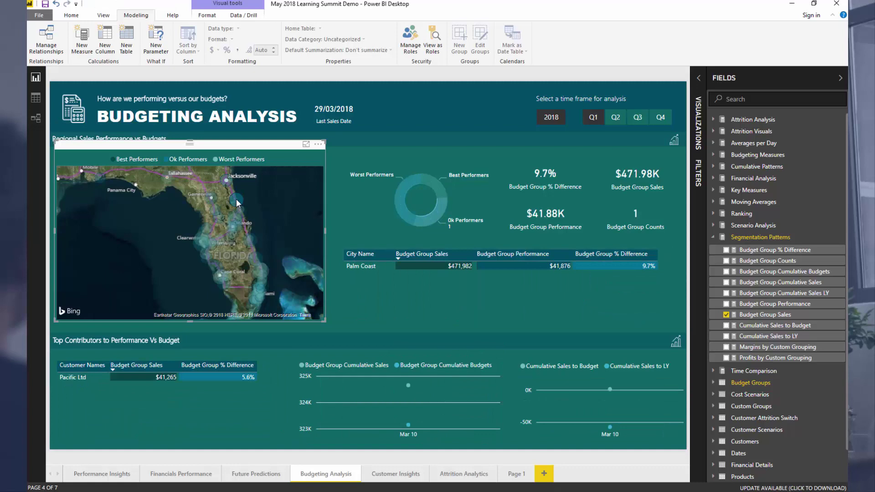
{"action": "left_click", "coordinate": [236, 199]}
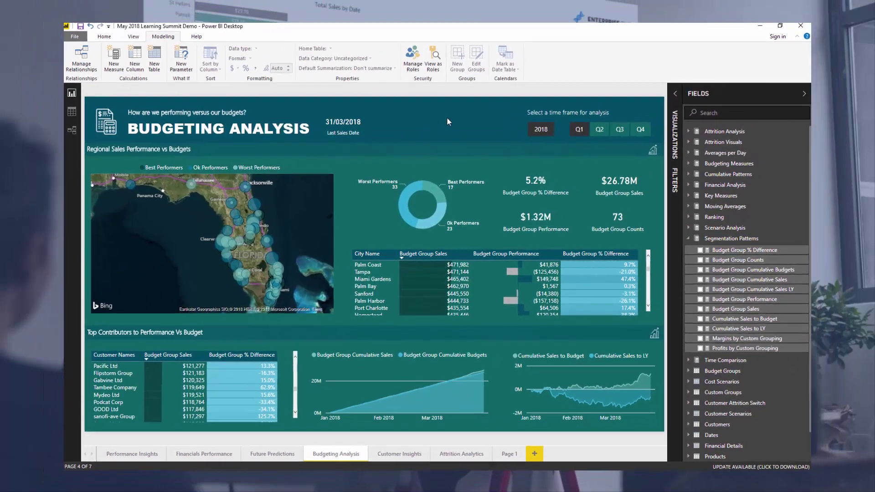